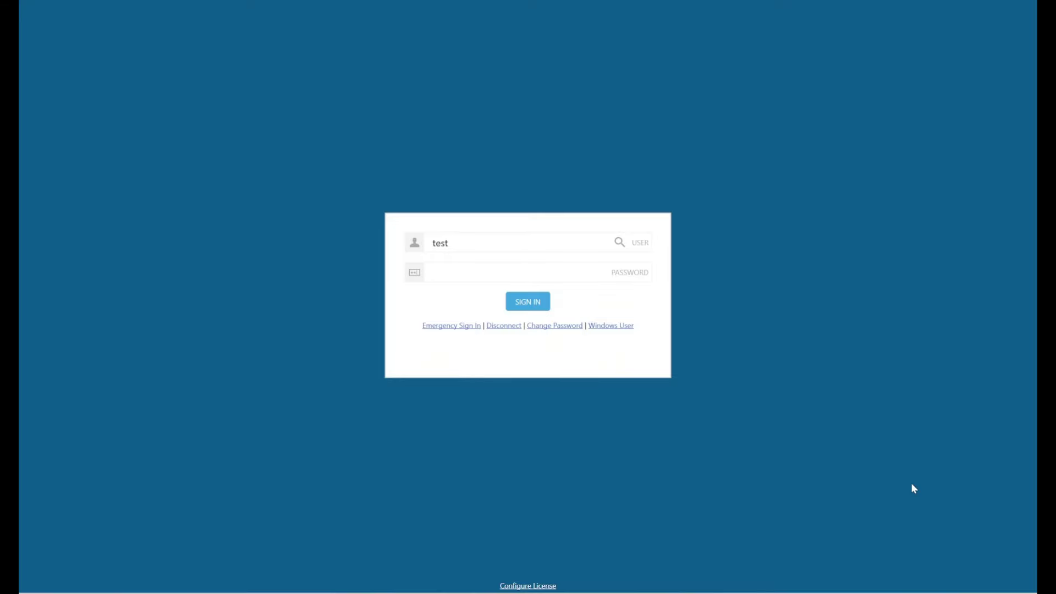
Enter the account password and submit it to sign in
type("test")
key("Return")
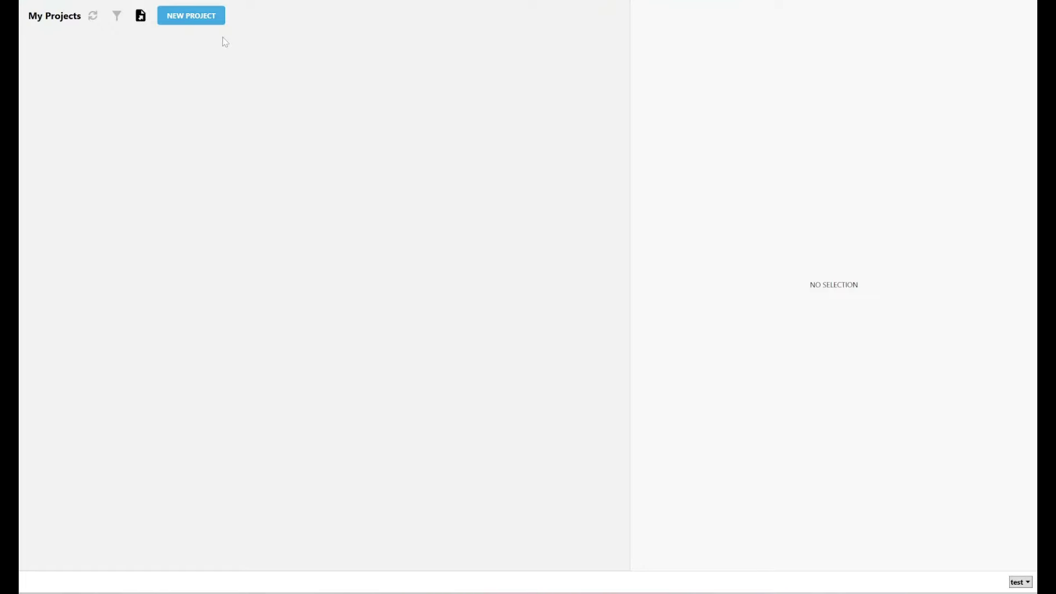
Start a new project named 'Phoretix Test'
left_click(188, 20)
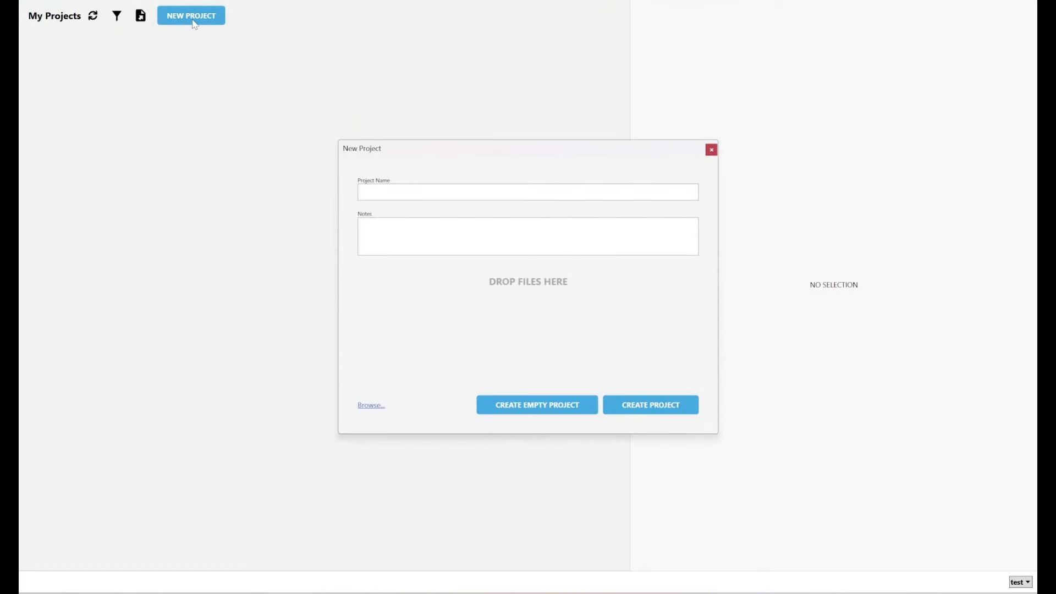
left_click(413, 192)
type("PHoreti")
key("BackSpace")
key("BackSpace")
key("BackSpace")
key("BackSpace")
key("BackSpace")
key("BackSpace")
type("horetix Test")
Attach the example7.tif gel image and create the project
left_click(369, 406)
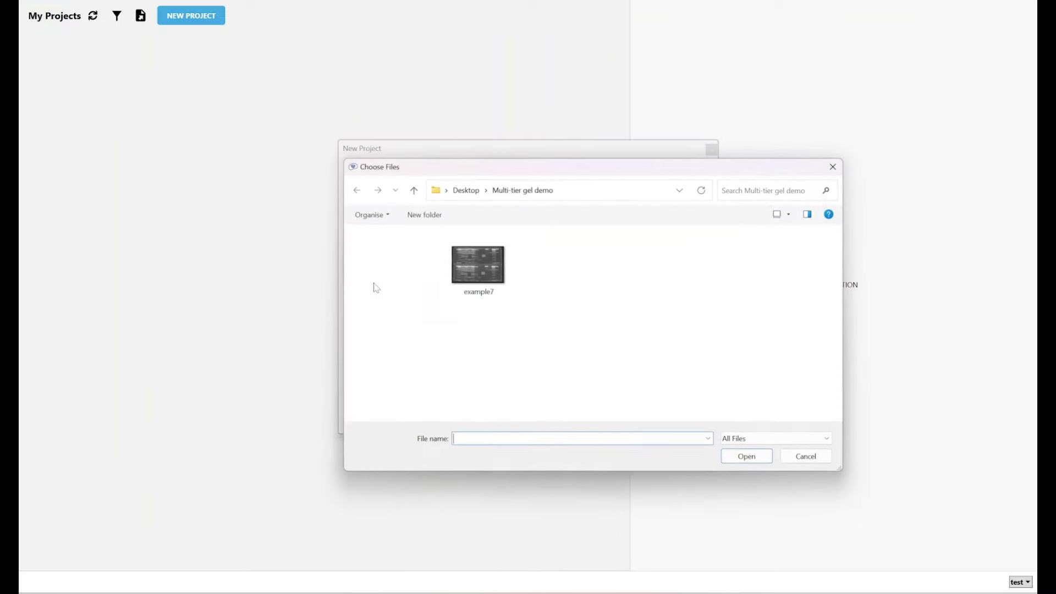
left_click(478, 266)
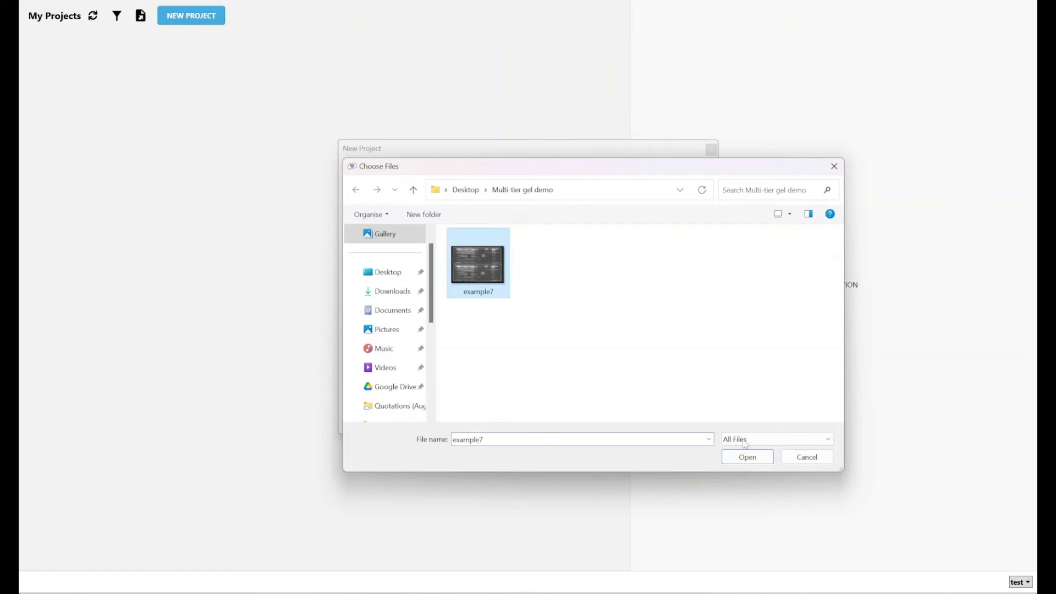
left_click(746, 457)
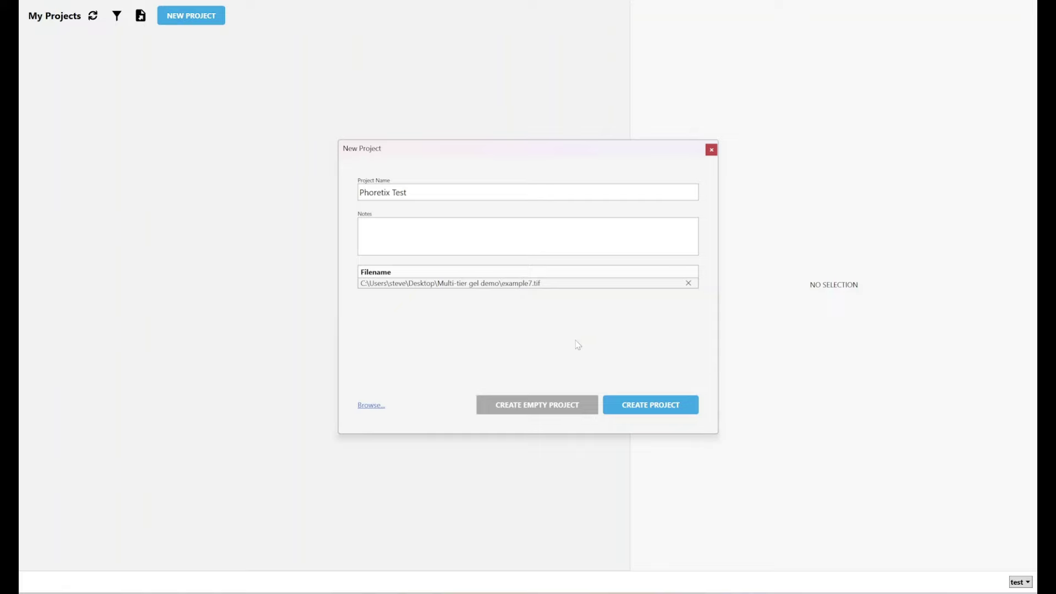
left_click(629, 405)
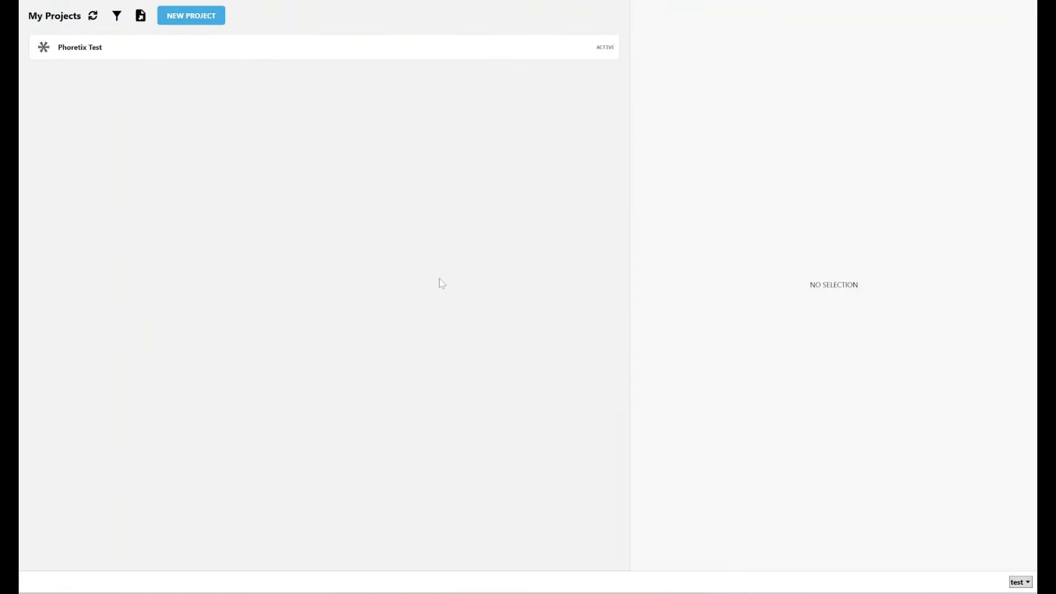
Select the Phoretix Test row to show its details and single Create history entry
left_click(469, 55)
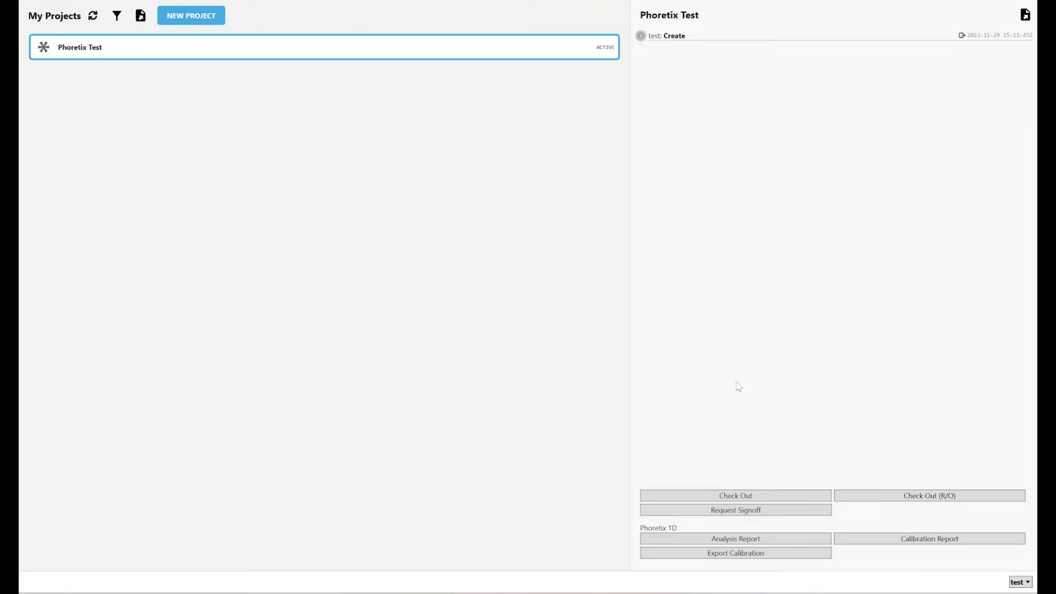
Check out Phoretix Test and launch its gel analysis in Phoretix 1D
left_click(725, 495)
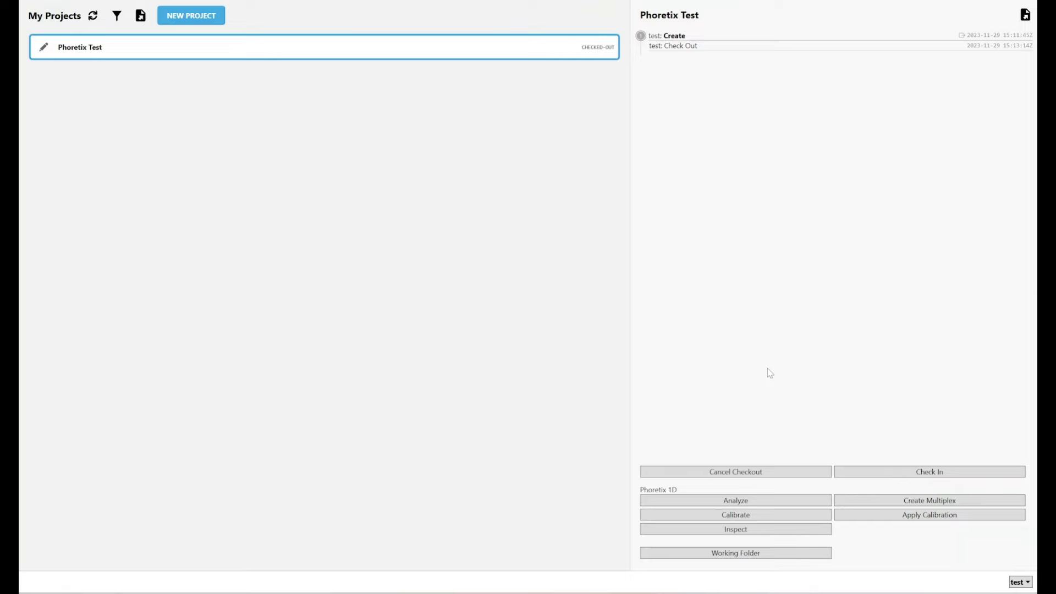
left_click(705, 500)
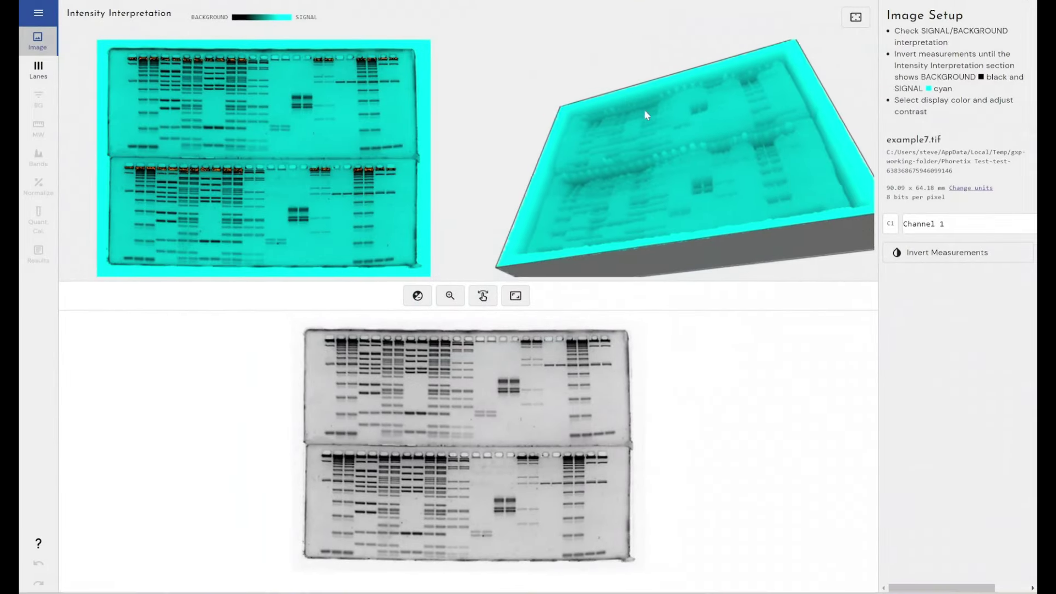
Invert the gel measurements and set lanes to automatic detection
left_click_drag(644, 110, 703, 165)
left_click(943, 252)
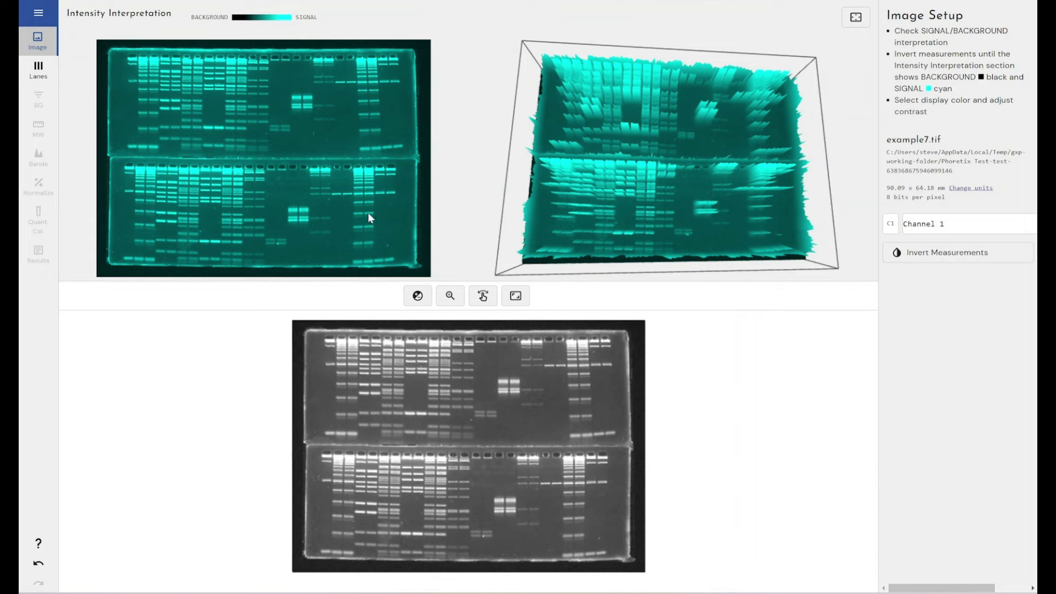
left_click(38, 70)
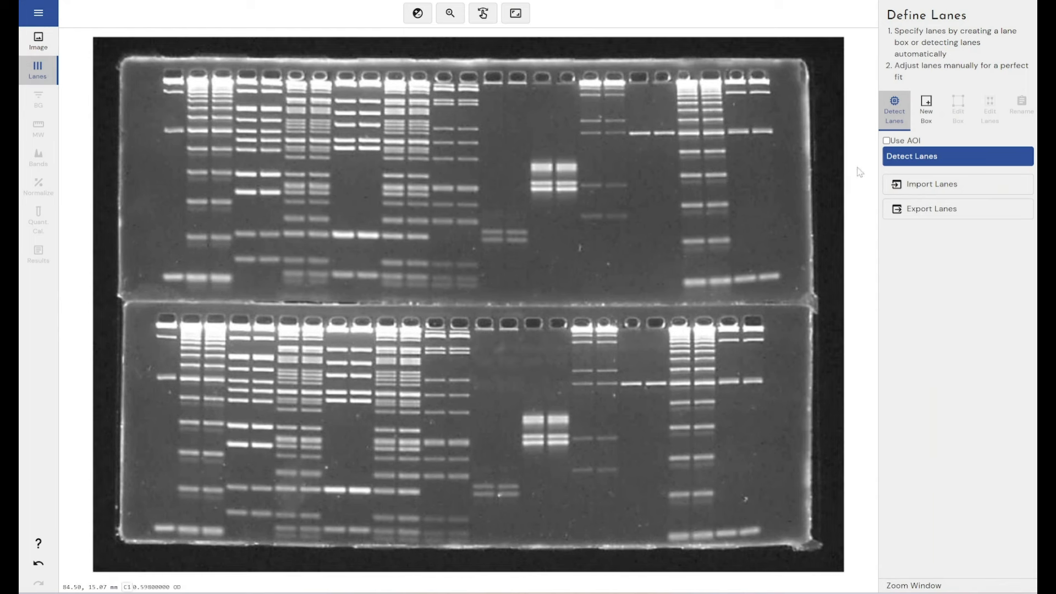
left_click(921, 117)
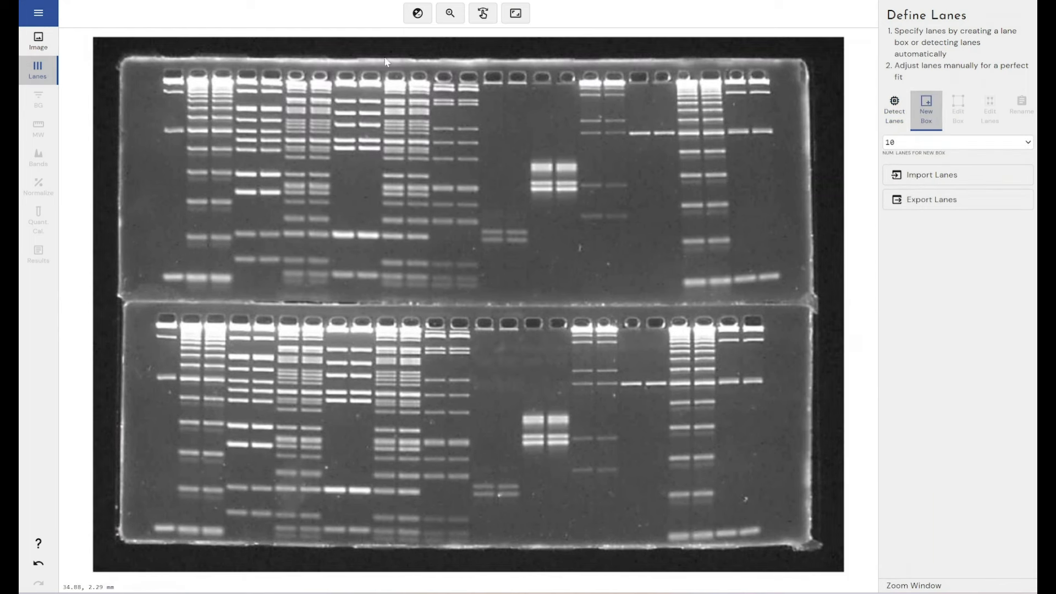
left_click(903, 111)
Detect 26 lanes inside an area of interest trimmed to the gel, then close the window
left_click(912, 139)
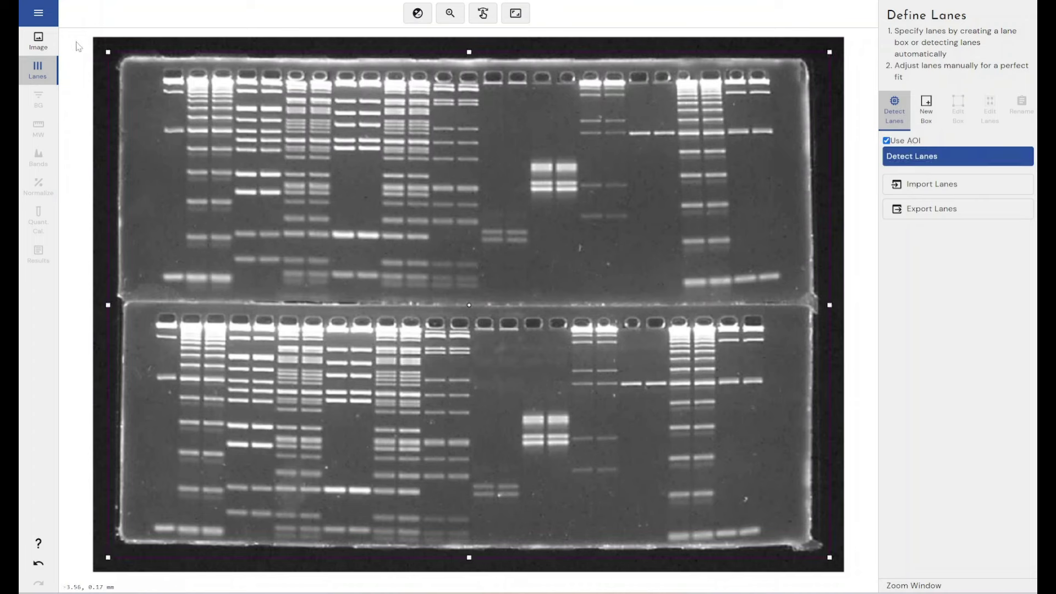
left_click_drag(108, 52, 158, 67)
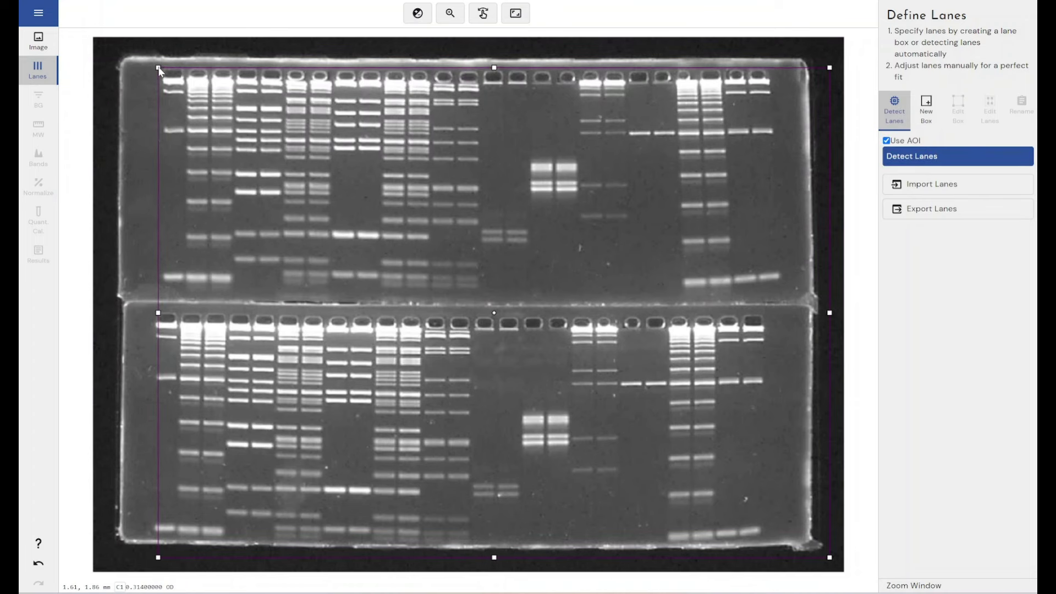
left_click_drag(829, 557, 774, 541)
left_click(958, 156)
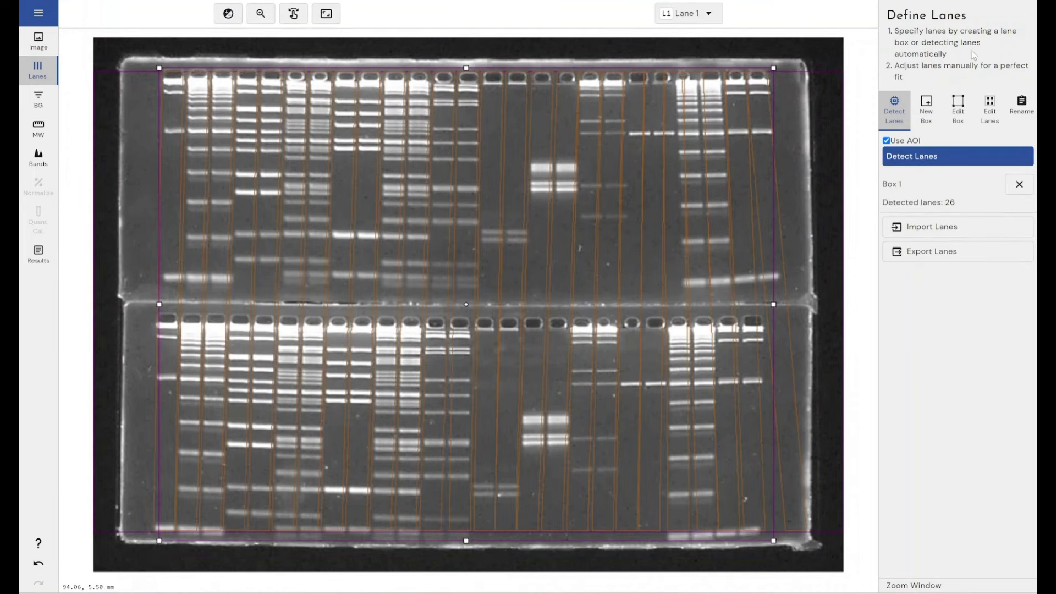
key("alt+F4")
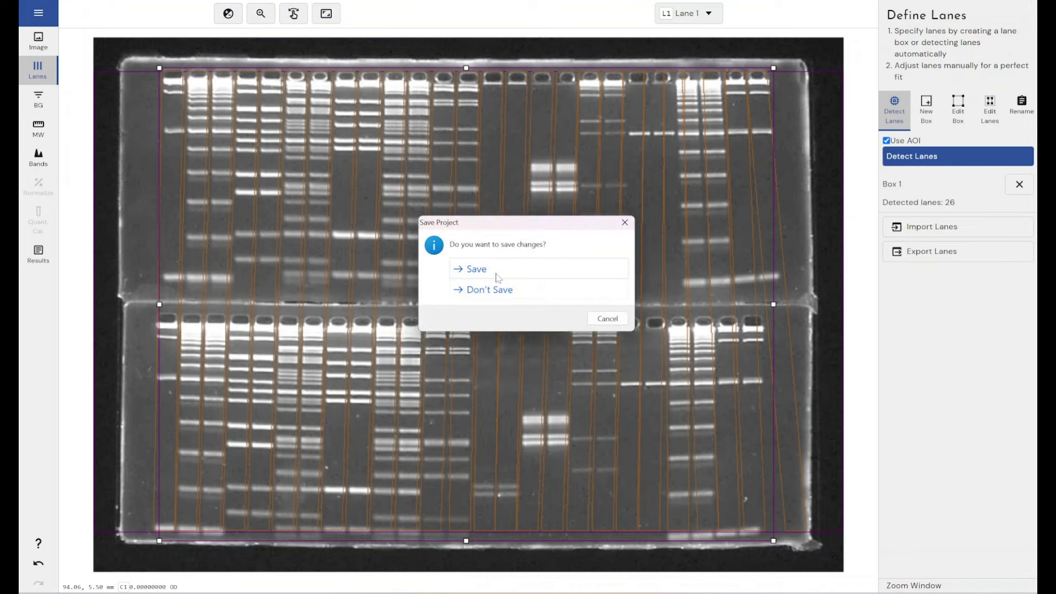
Save the lane analysis changes in the Save Project dialog
left_click(476, 270)
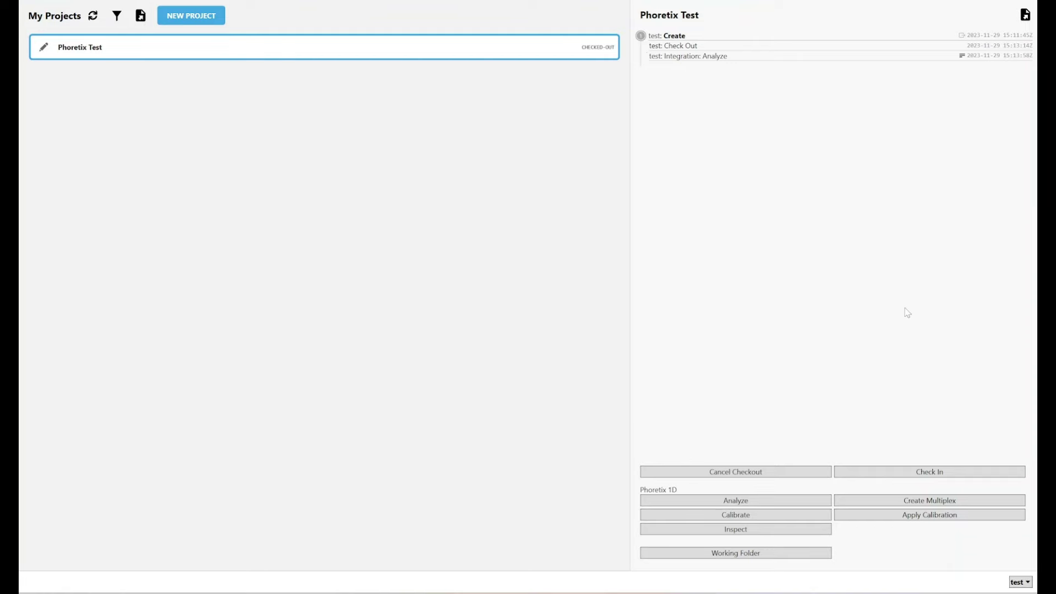
Check Phoretix Test back in, confirming the Notes dialog
left_click(878, 474)
left_click(604, 328)
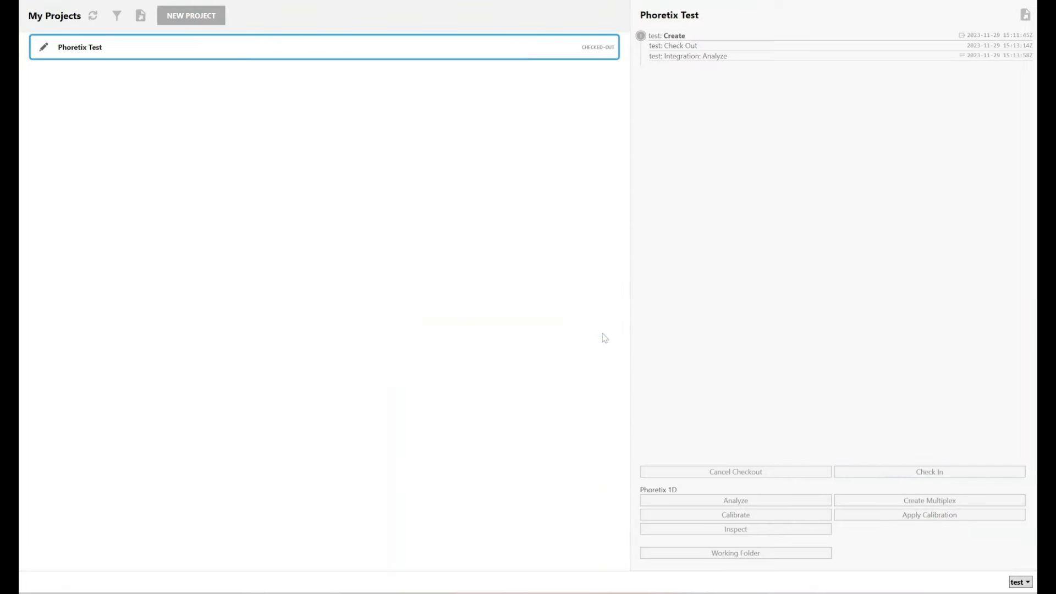